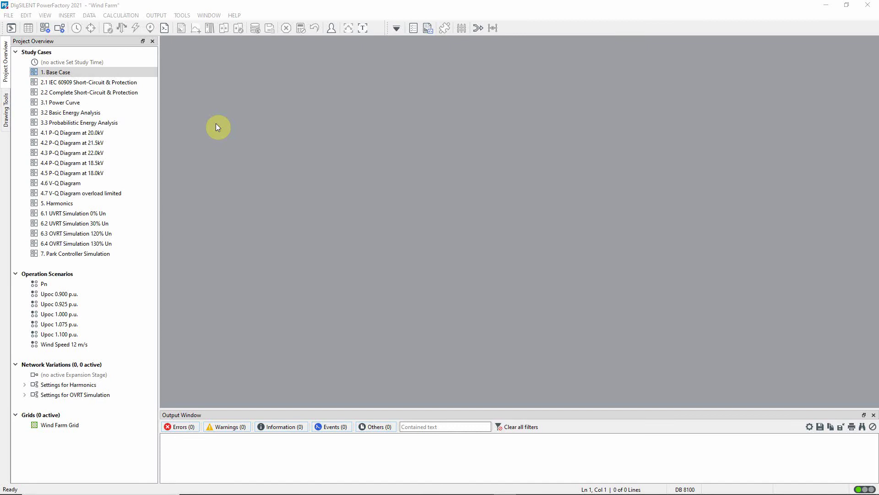
Activate the '4.1 P-Q Diagram at 20.0kV' study case from the Project Overview.
right_click(136, 133)
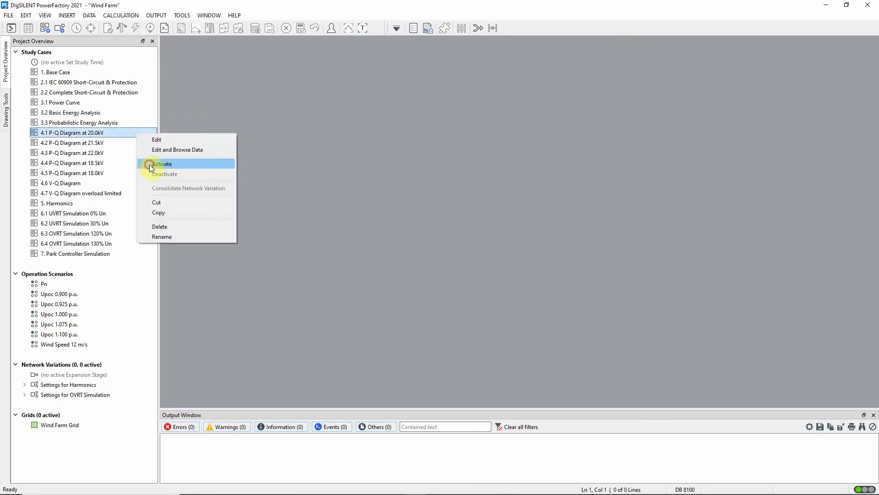
click(171, 164)
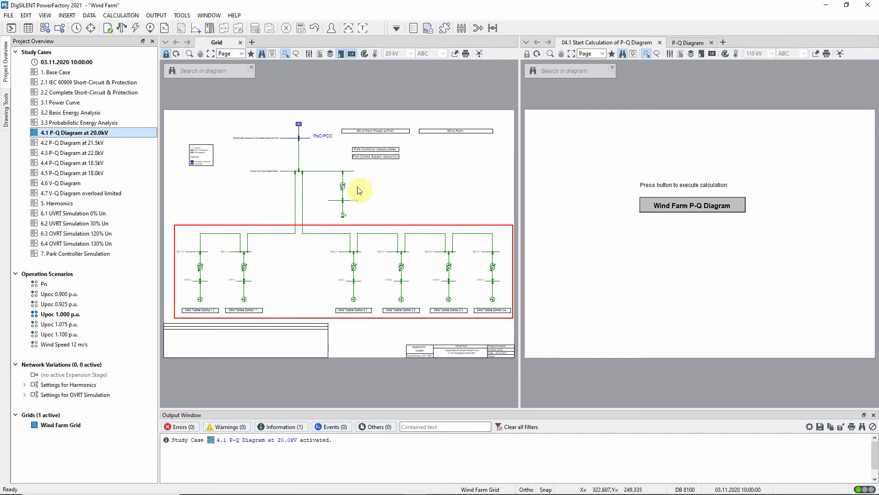
Open WTG 1.1's load flow operational limits and its assigned WTG Capability curve.
click(243, 301)
double_click(242, 301)
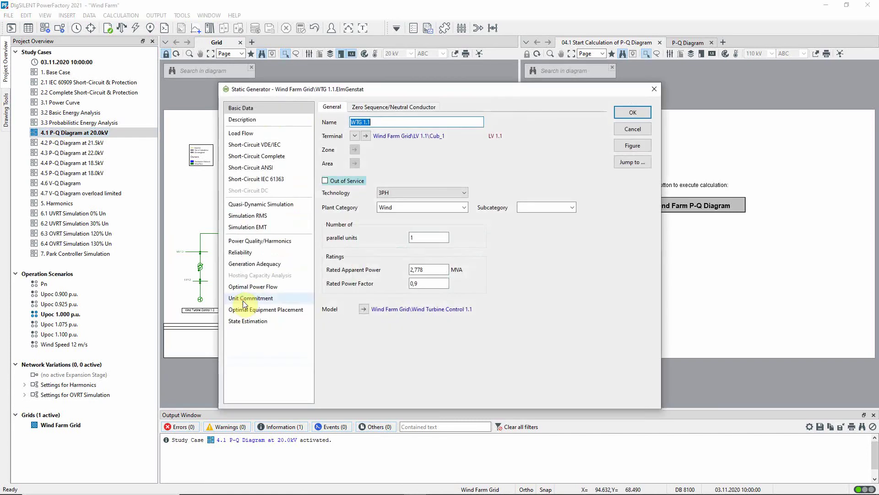
click(286, 133)
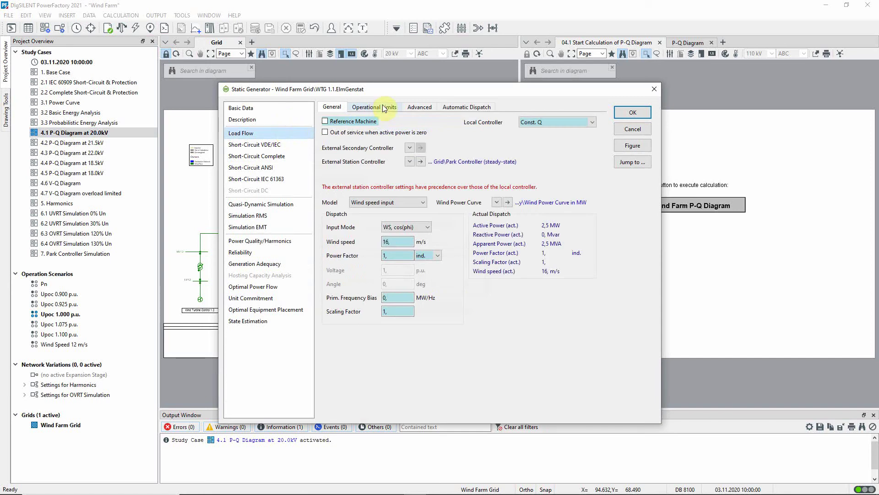
click(384, 107)
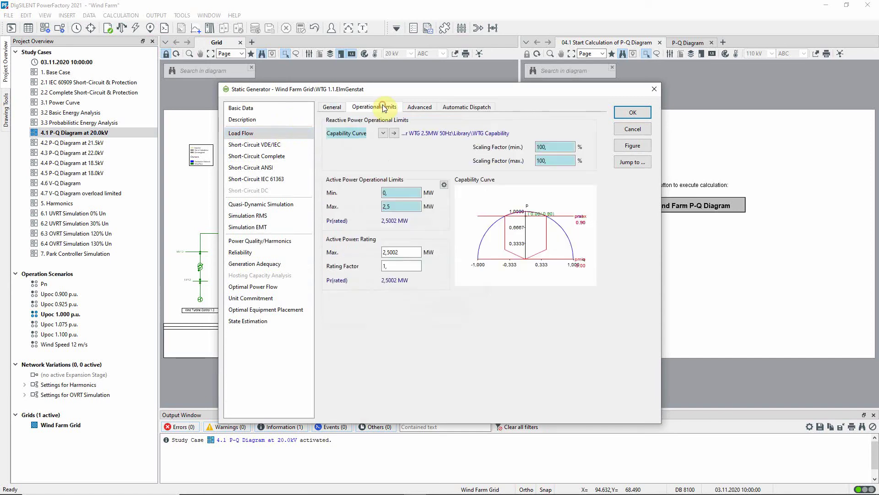
click(395, 133)
Scroll the WTG Capability Qmax matrix and check the 0.90–1.09 p.u. voltage levels on Configuration.
click(547, 117)
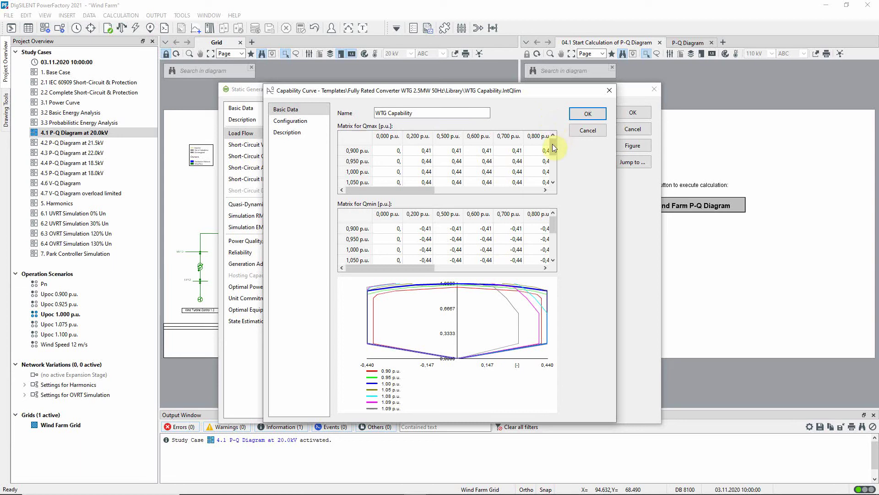
drag(553, 146, 550, 169)
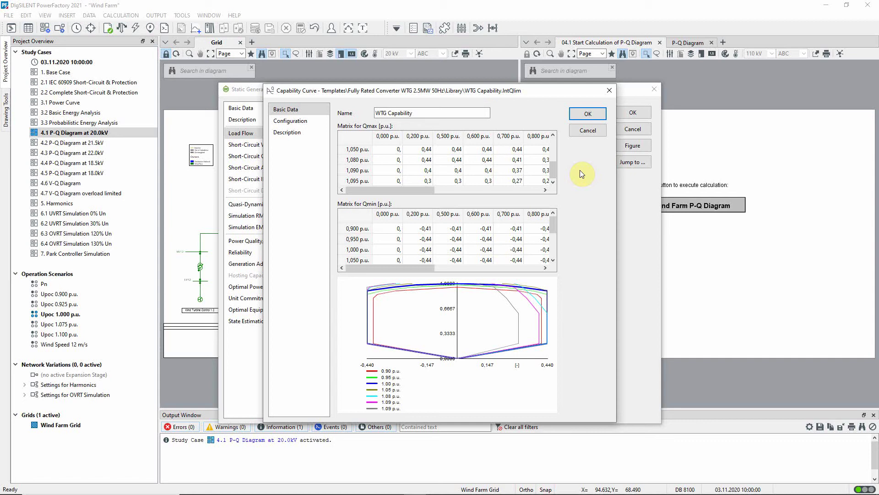
click(310, 121)
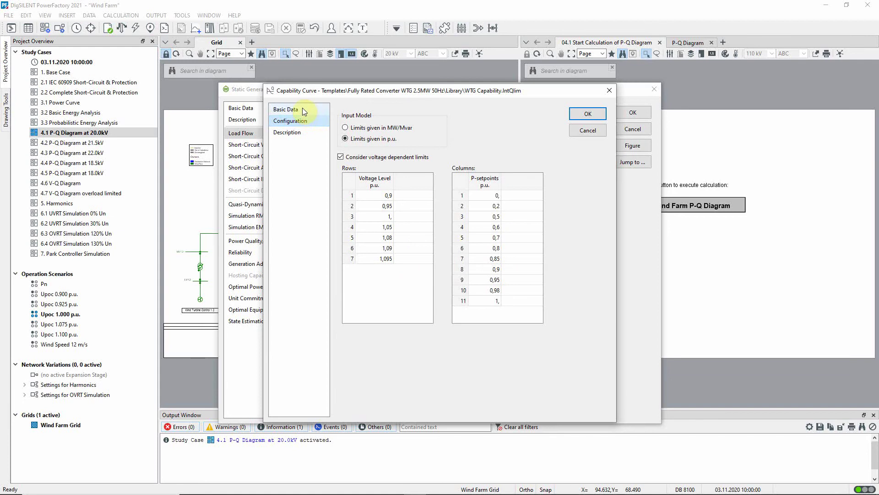
click(302, 108)
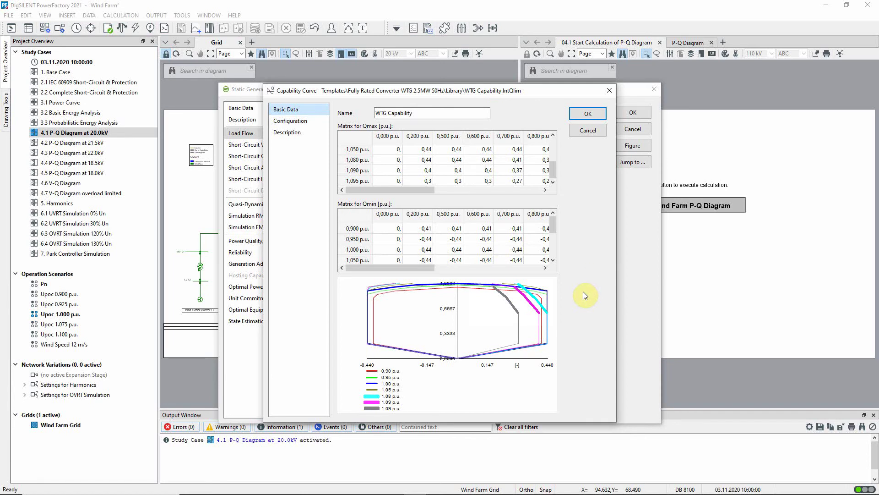
Close the capability curve and WTG 1.1 dialogs, then check Busbar PoC's 20 kV nominal voltage.
click(588, 113)
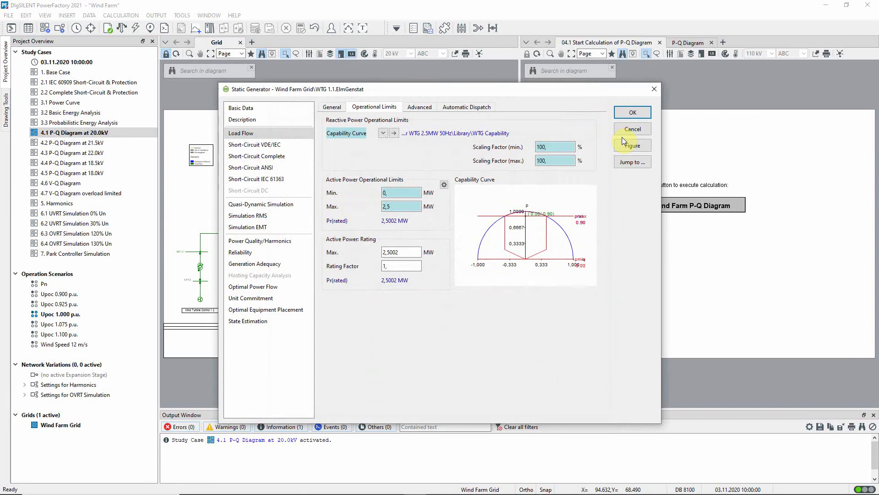
click(632, 130)
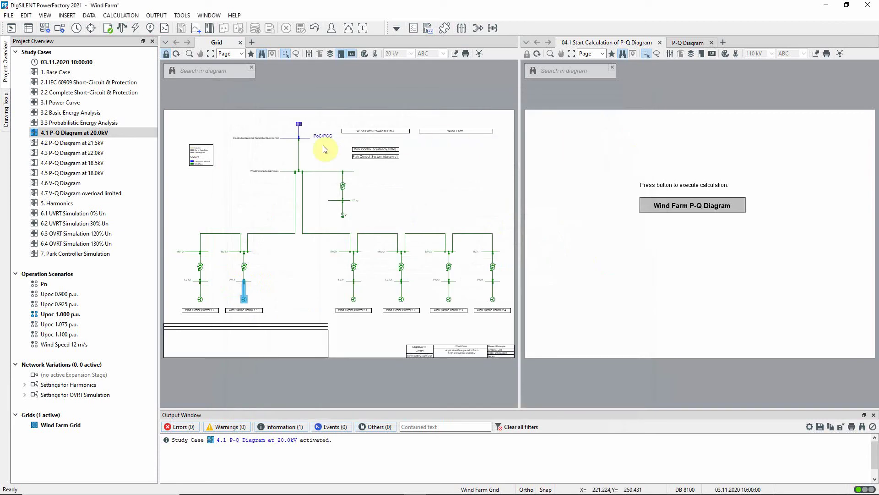
double_click(304, 138)
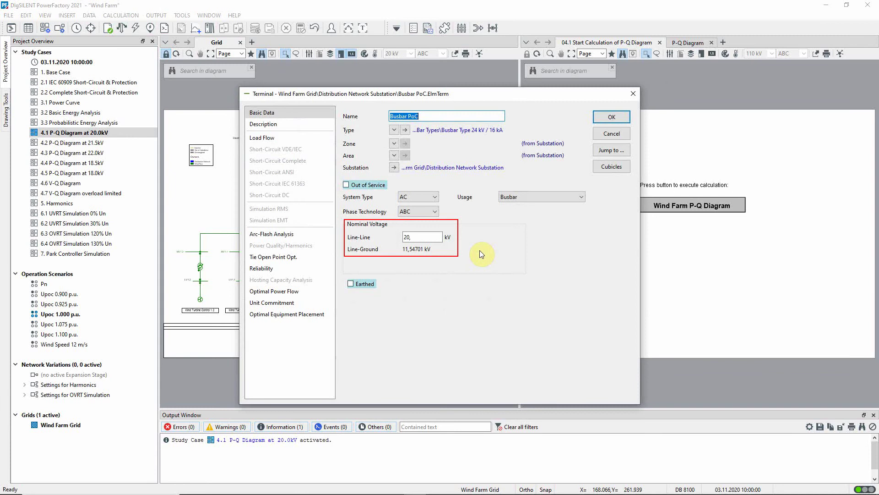
click(611, 116)
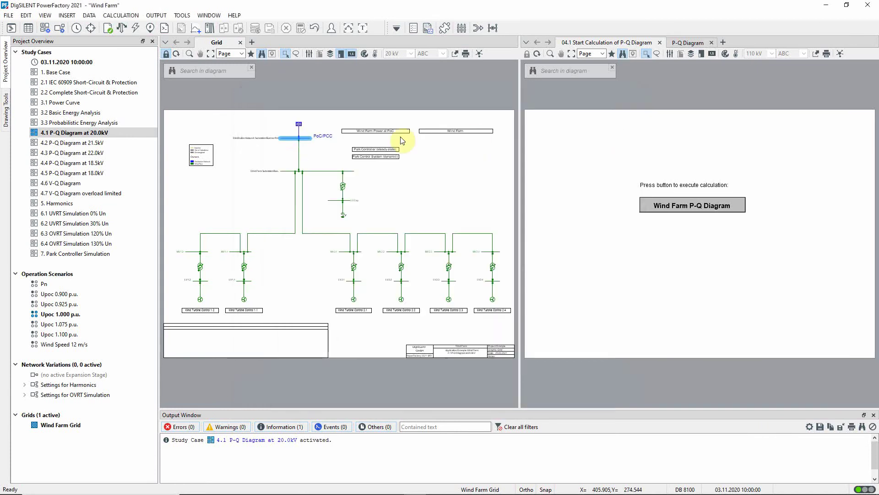
Check the 20 kV Grid's 1 p.u. load flow voltage setpoint without changing it.
double_click(298, 124)
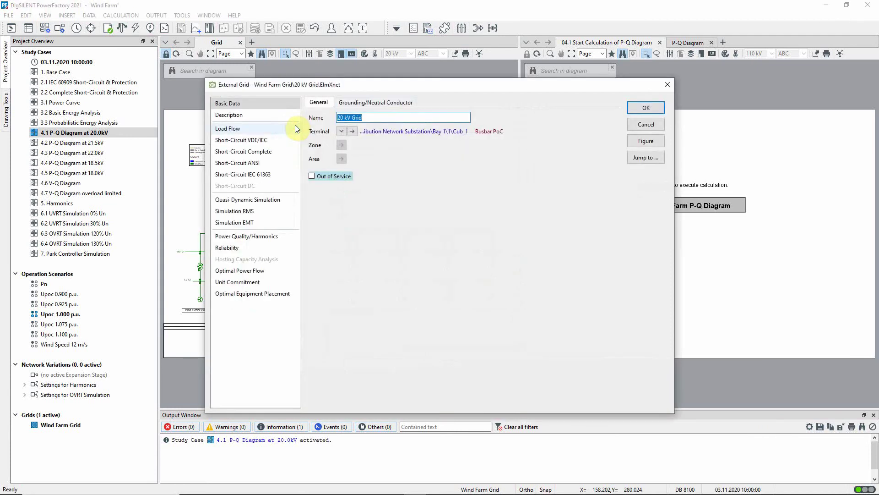
click(292, 125)
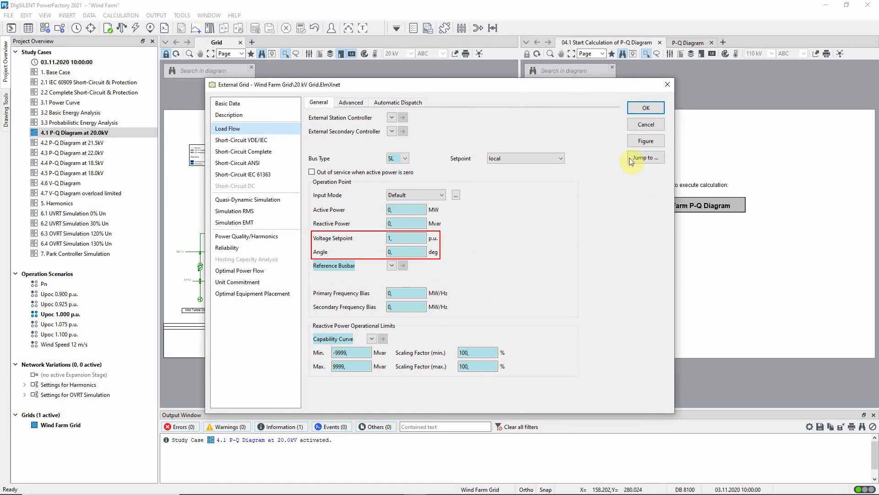
click(645, 125)
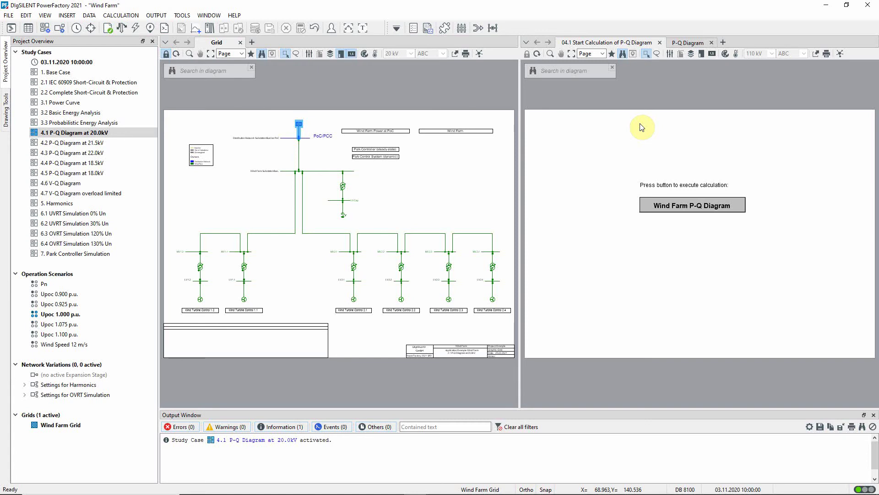
Open the Wind Farm PQ Diagram (EN) script and select VDE-AR-N 4110 2018 as the requirement.
click(667, 205)
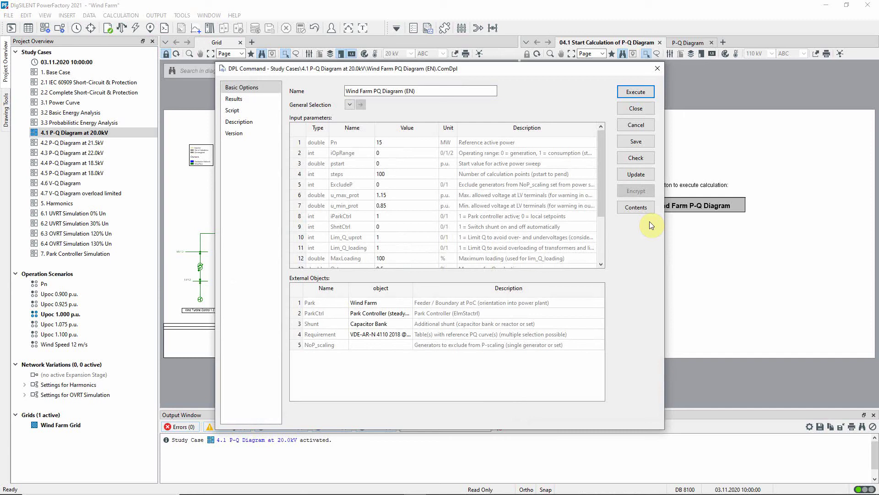
click(265, 125)
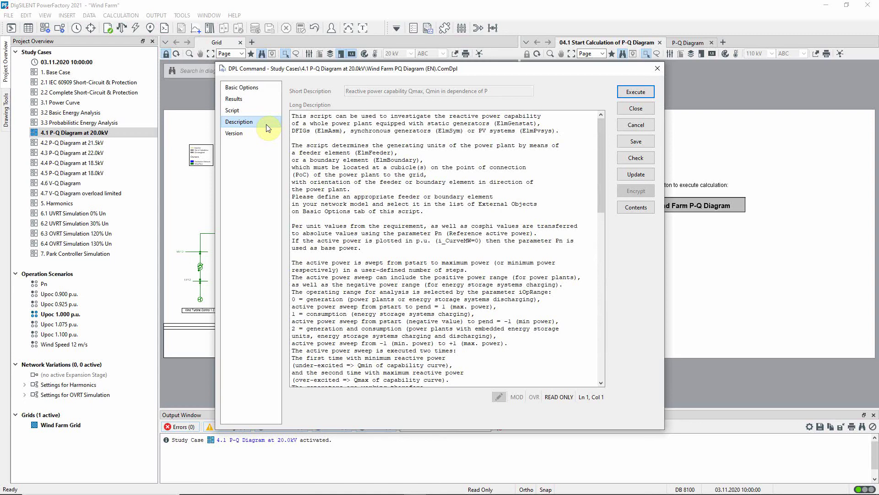
click(265, 85)
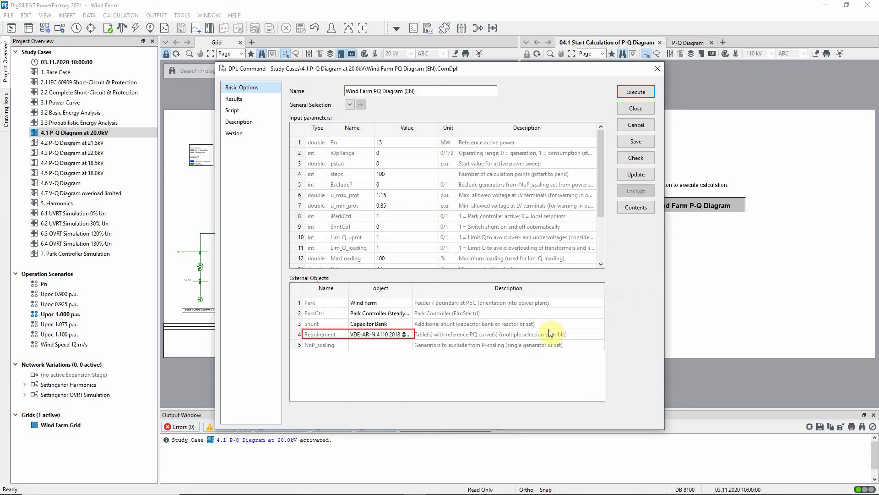
double_click(386, 334)
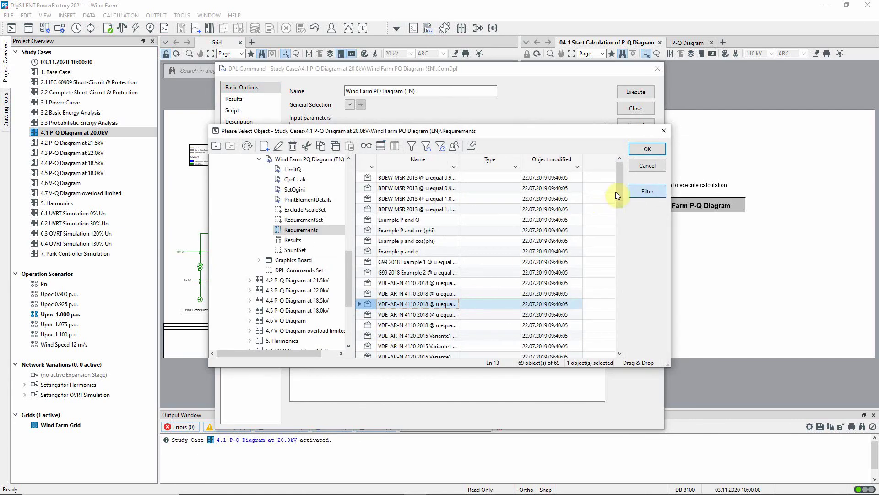
click(639, 168)
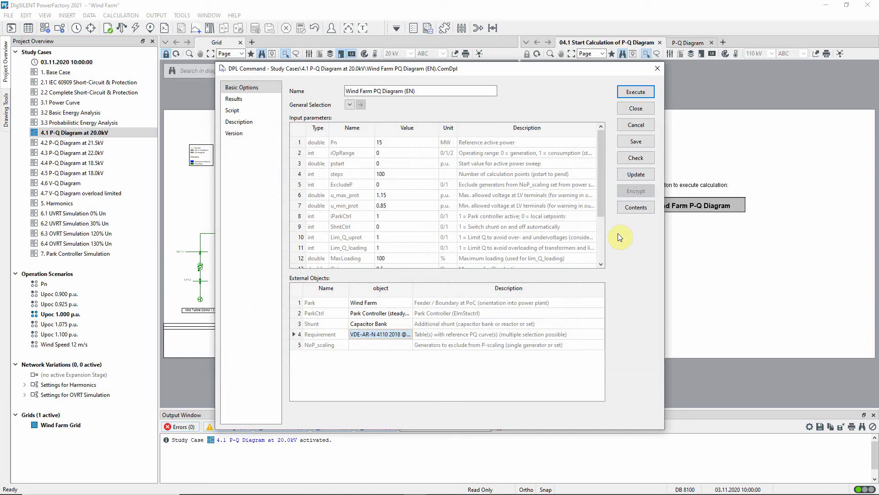
Execute the Wind Farm PQ Diagram script to draw the 20.0kV P-Q diagram.
click(643, 92)
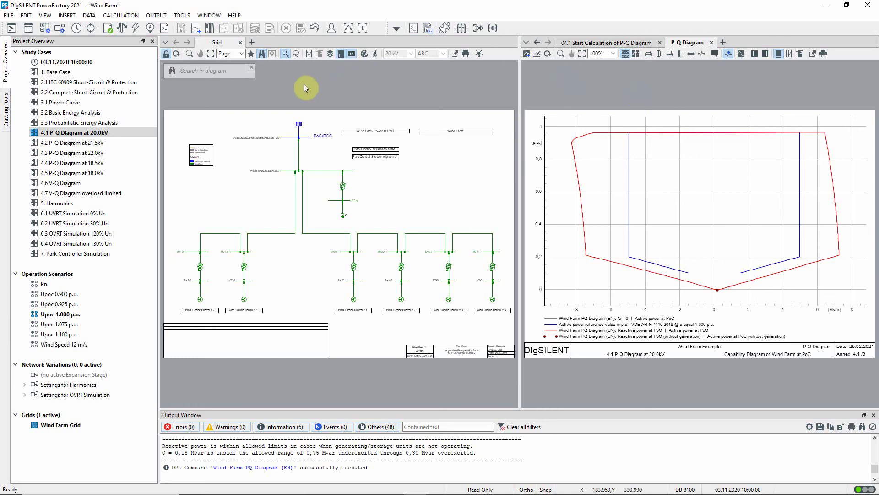
Activate the '4.5 P-Q Diagram at 18.0kV' study case from the Project Overview.
right_click(108, 172)
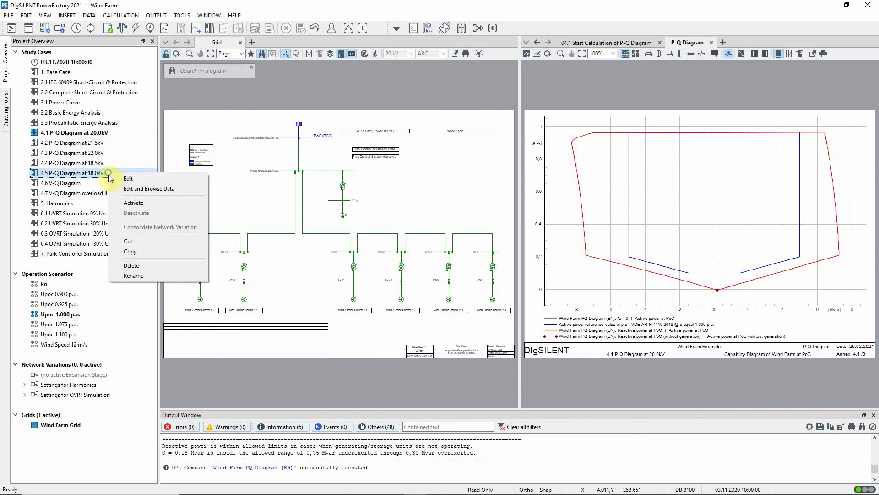
click(133, 204)
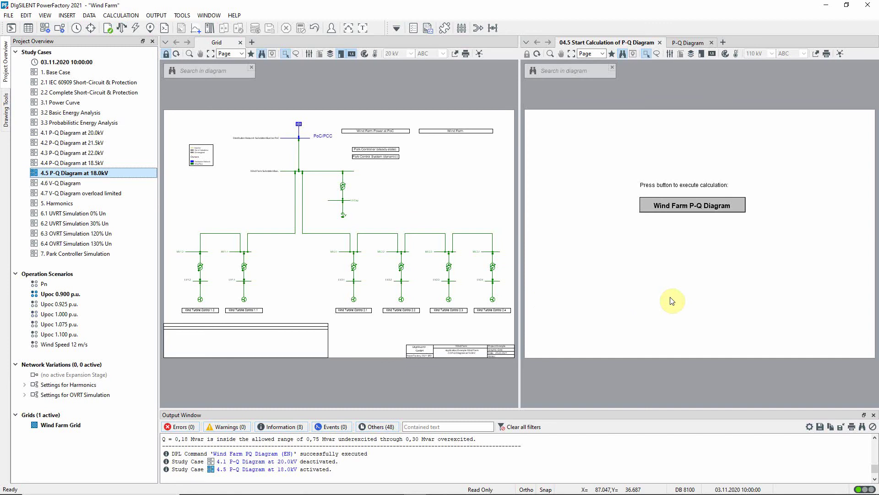
double_click(300, 127)
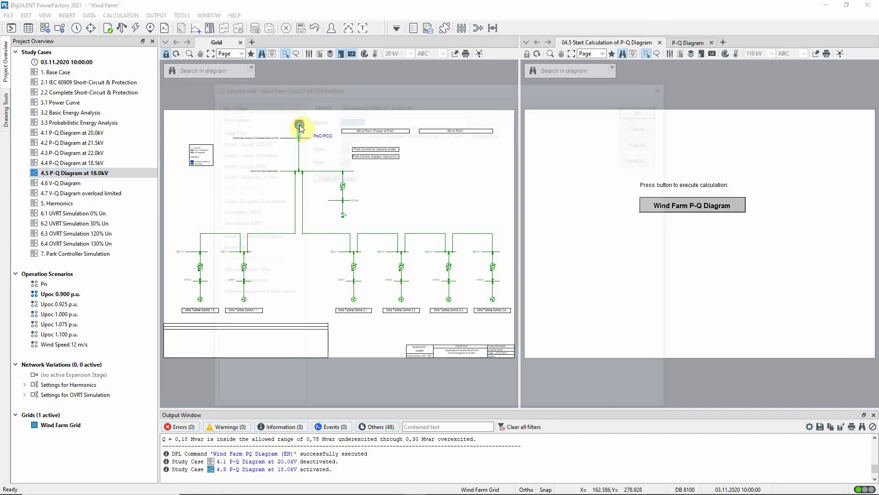
click(283, 130)
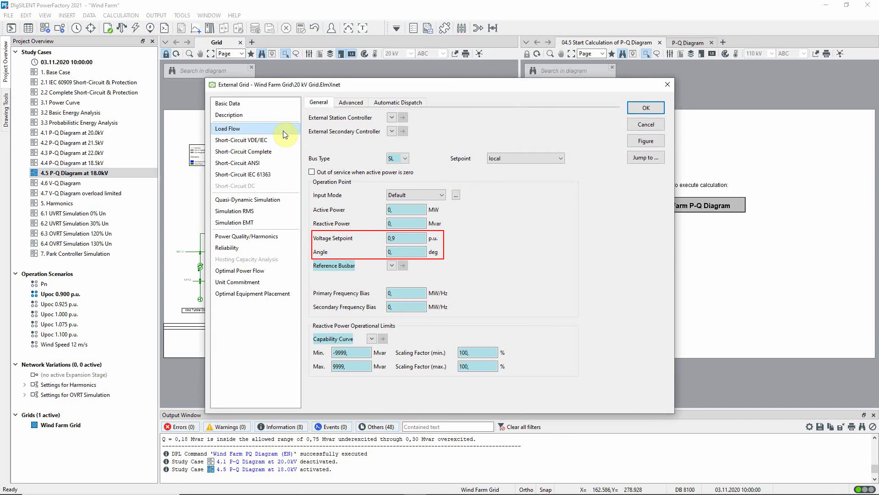
click(647, 124)
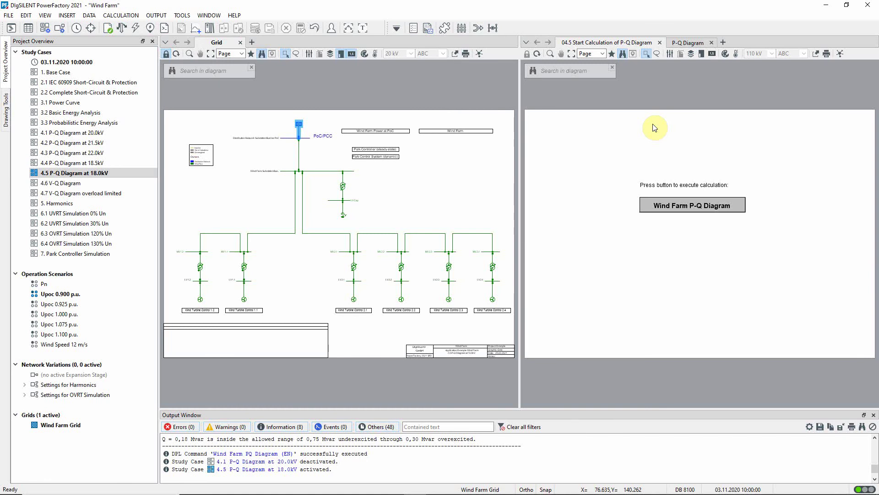
Run the Wind Farm P-Q Diagram command for the 18.0 kV case with the same parameters.
click(651, 205)
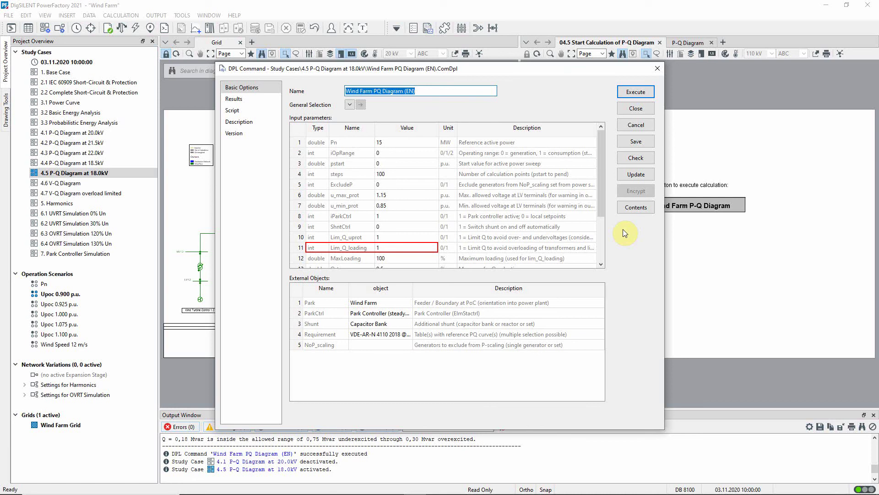
click(646, 92)
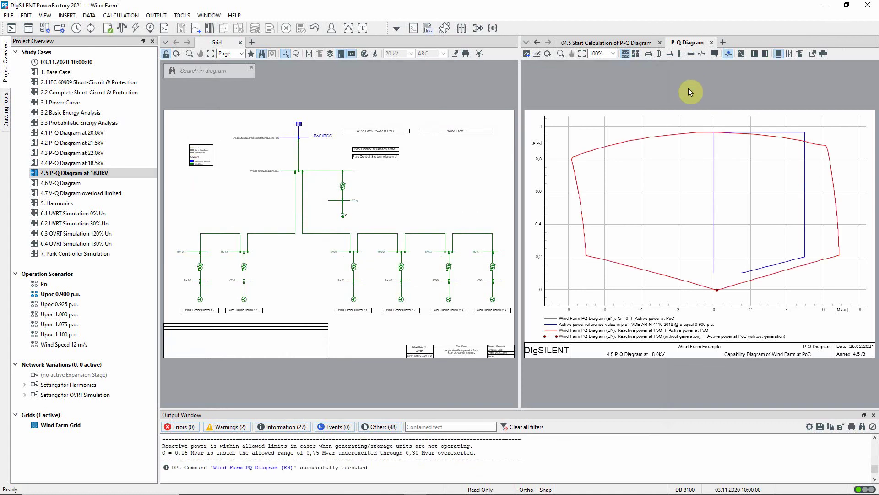
click(364, 29)
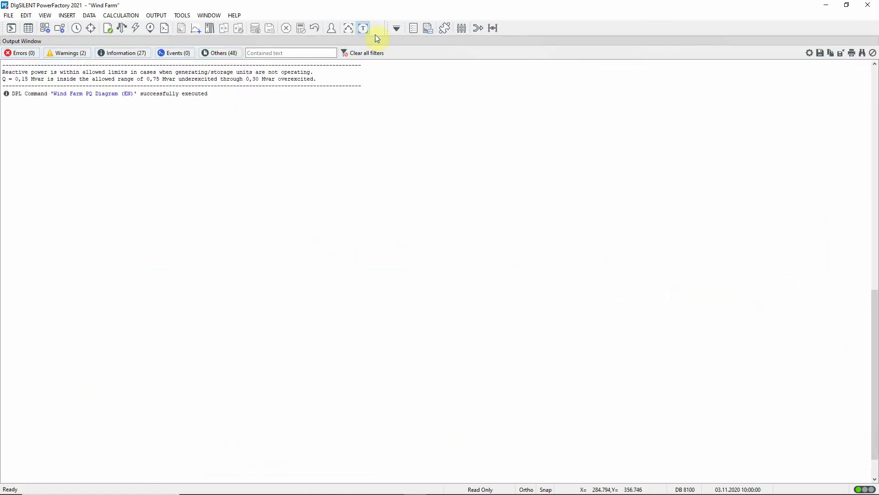
scroll(389, 128, up, 9)
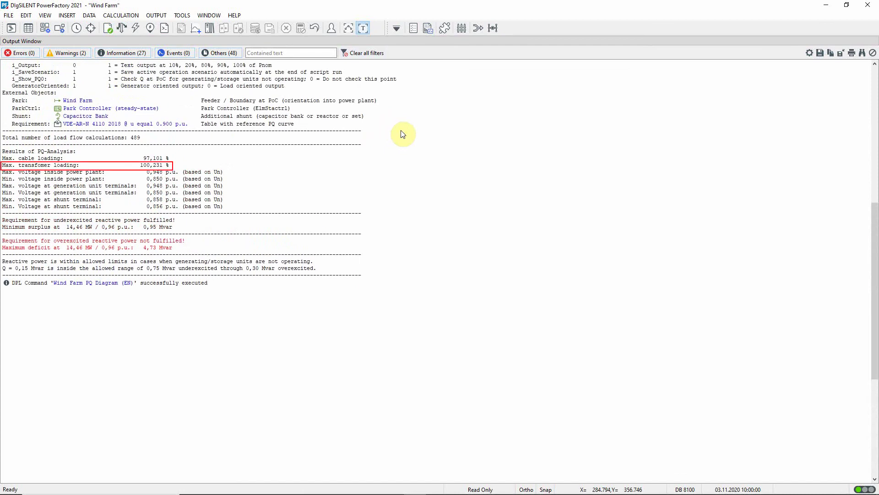
click(363, 29)
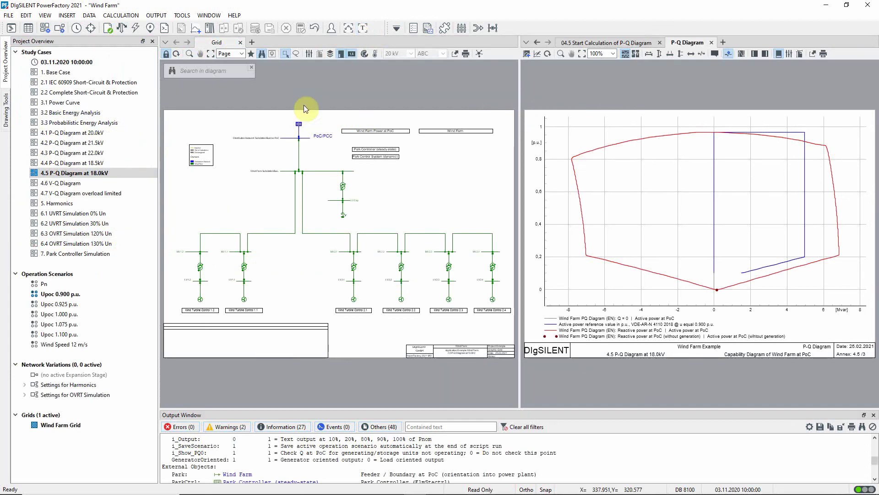
Activate the '4.2 P-Q Diagram at 21.5kV' study case from the Project Overview.
click(124, 143)
right_click(124, 144)
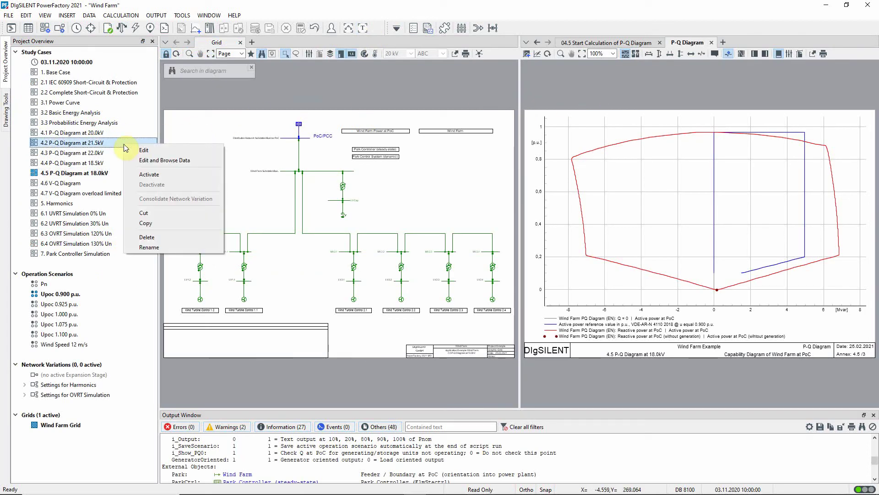
click(147, 174)
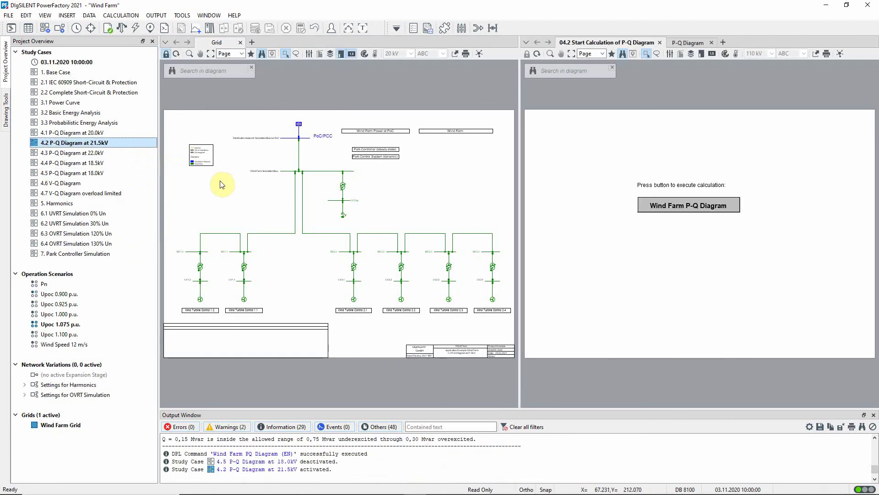
double_click(299, 125)
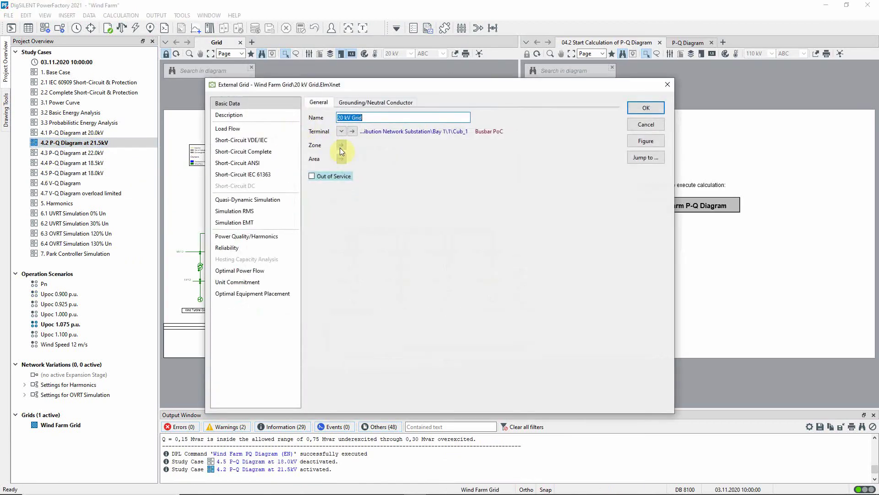
click(271, 128)
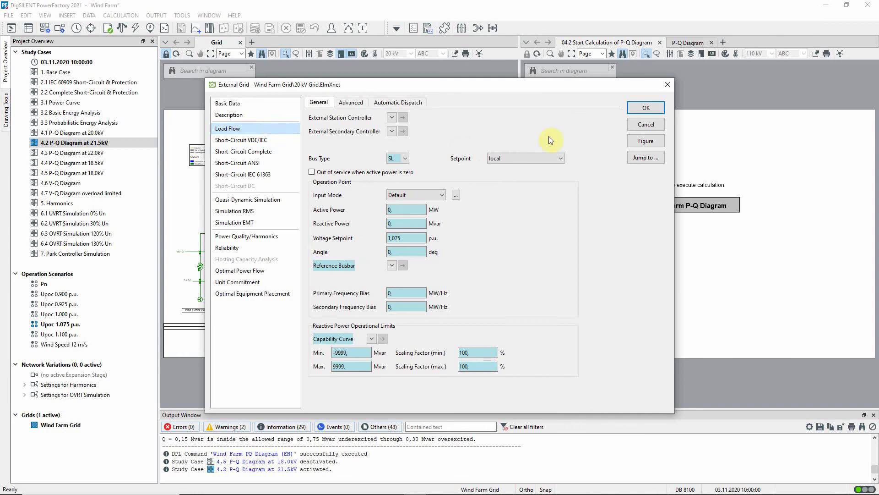
click(646, 126)
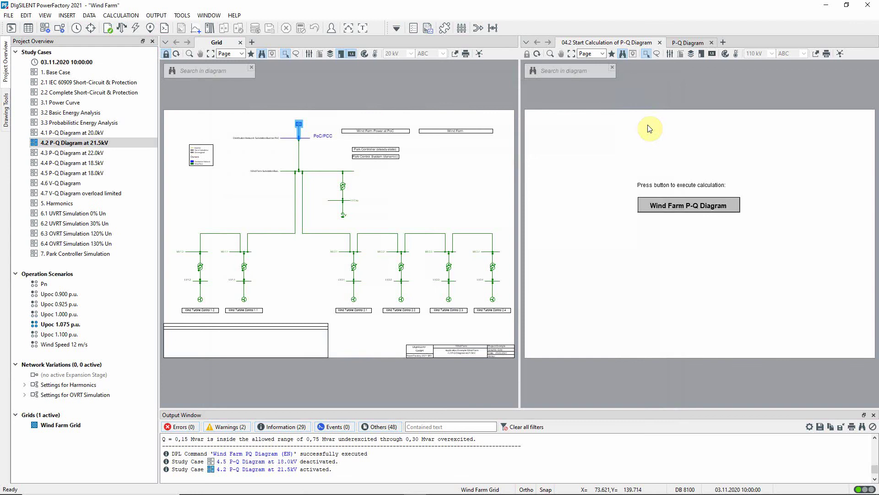
Run the Wind Farm P-Q Diagram command for the 21.5 kV case.
click(700, 206)
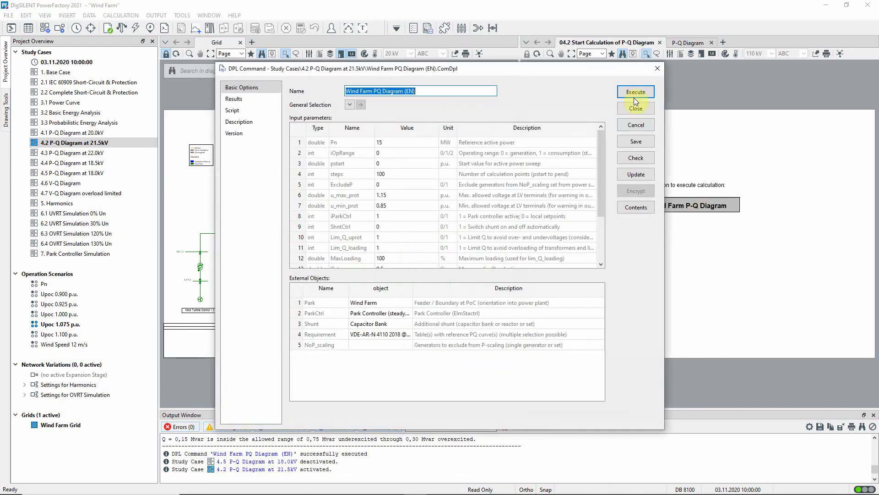
click(635, 93)
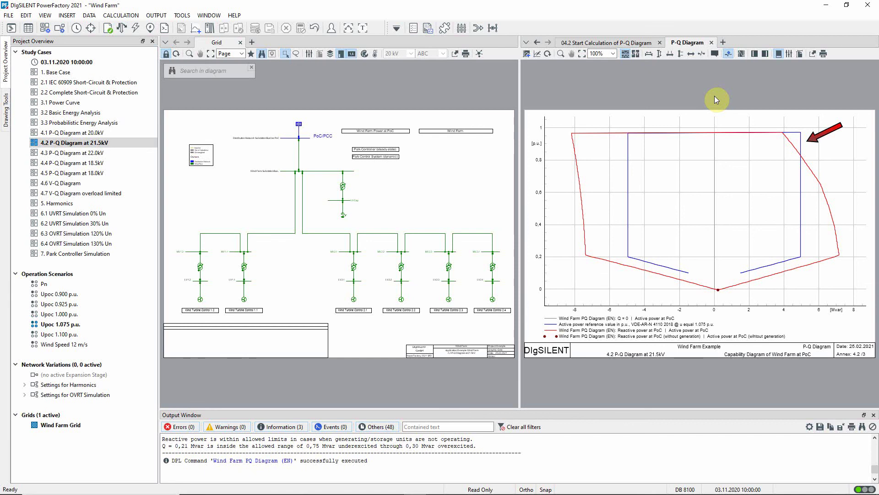
double_click(344, 217)
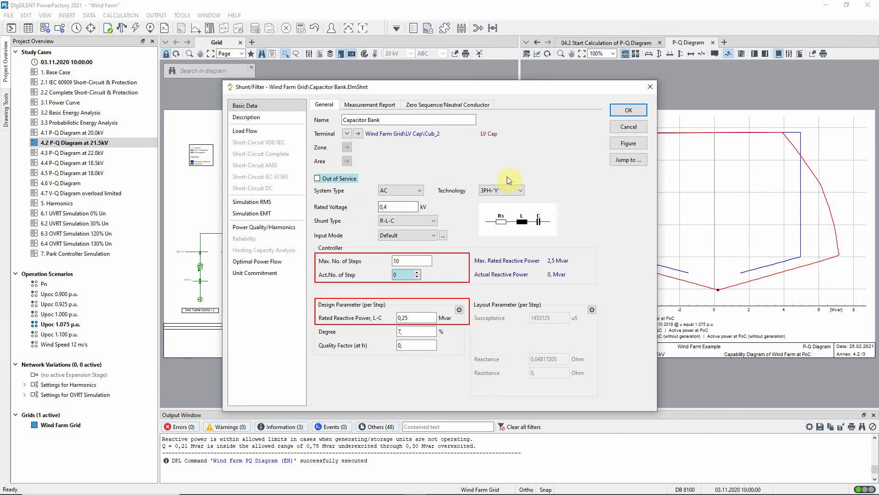
click(628, 127)
In the Wind Farm PQ Diagram (EN) command on the 04.2 page, set ShntCtrl to 1.
click(605, 42)
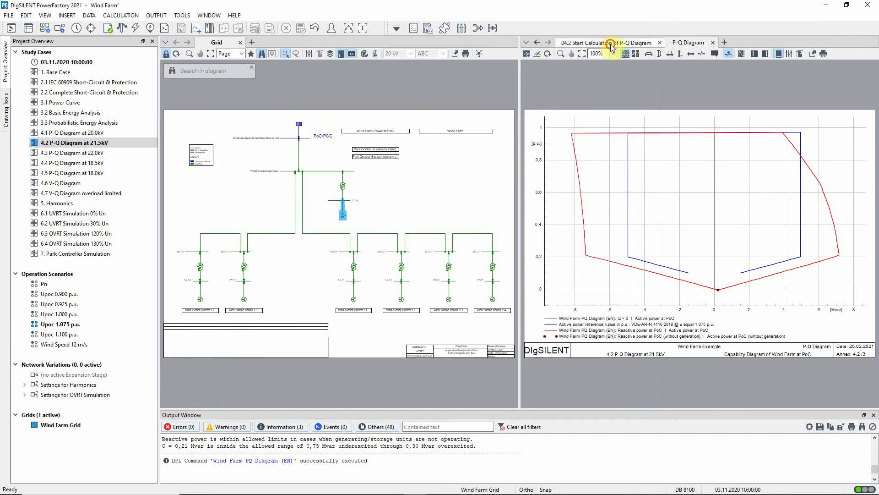
click(693, 204)
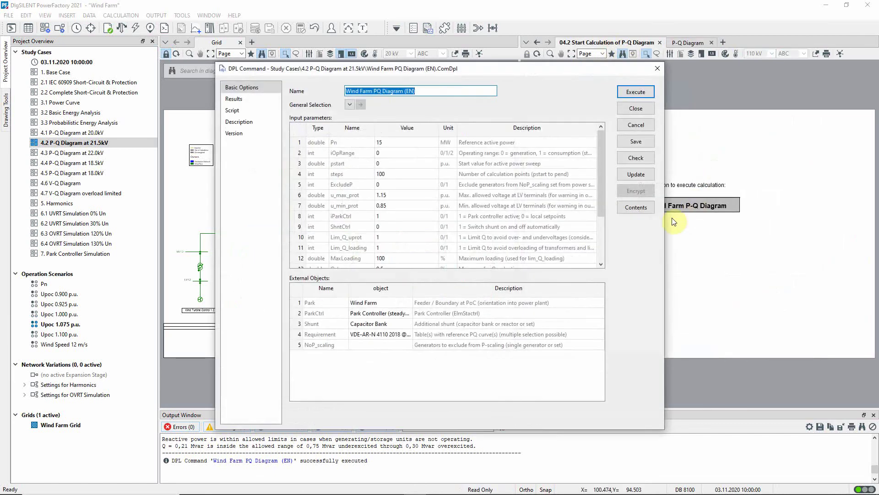
click(395, 228)
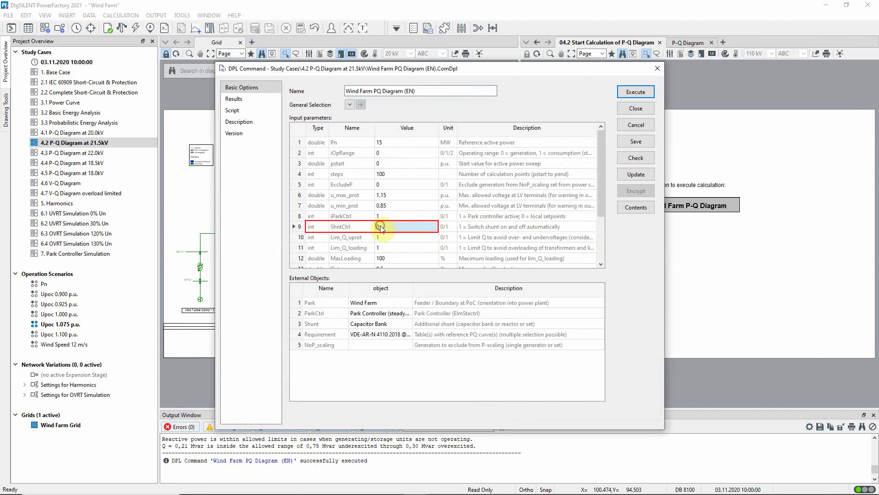
text(1)
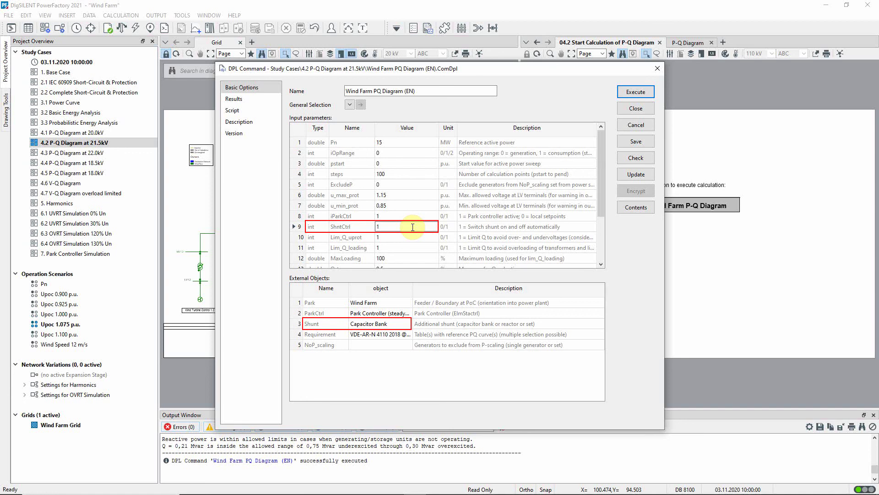
Execute the Wind Farm PQ Diagram (EN) script to re-plot the 21.5 kV capability with capacitor bank switching.
click(635, 92)
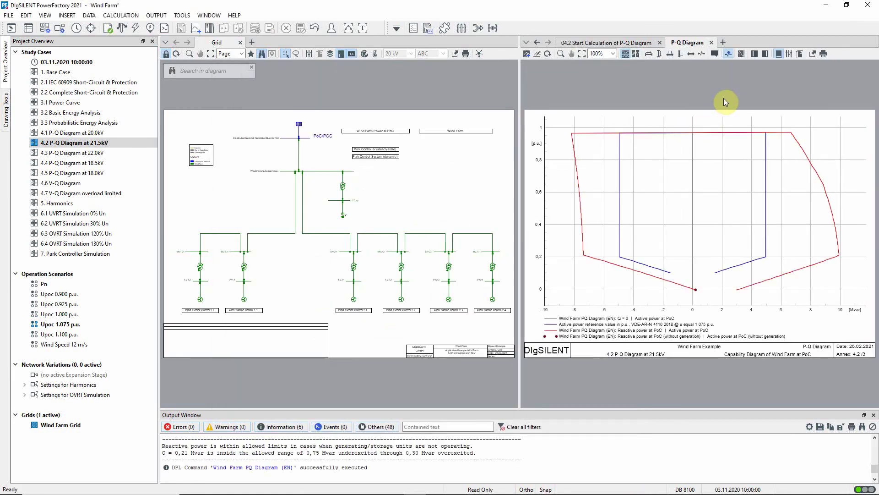